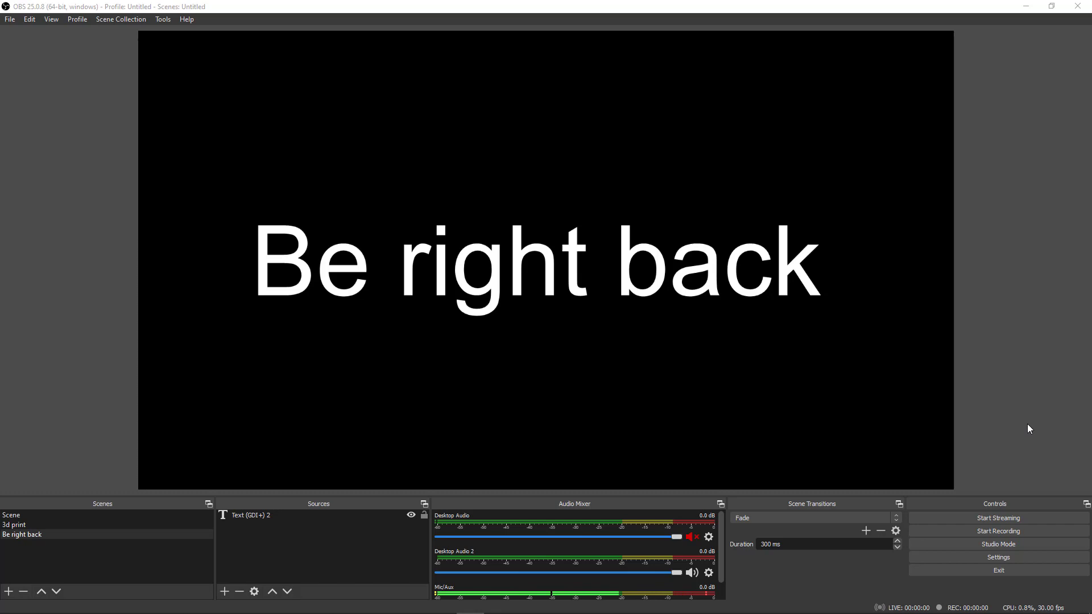
From the taskbar speaker icon's Sound settings, open App volume and device preferences
mouse_move(954, 612)
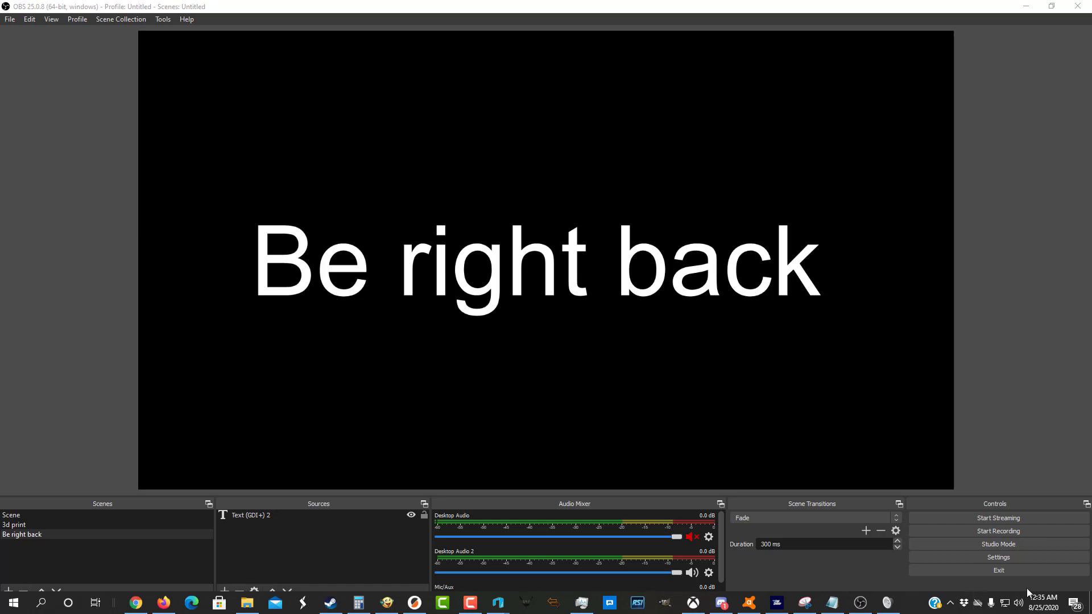
right_click(1020, 606)
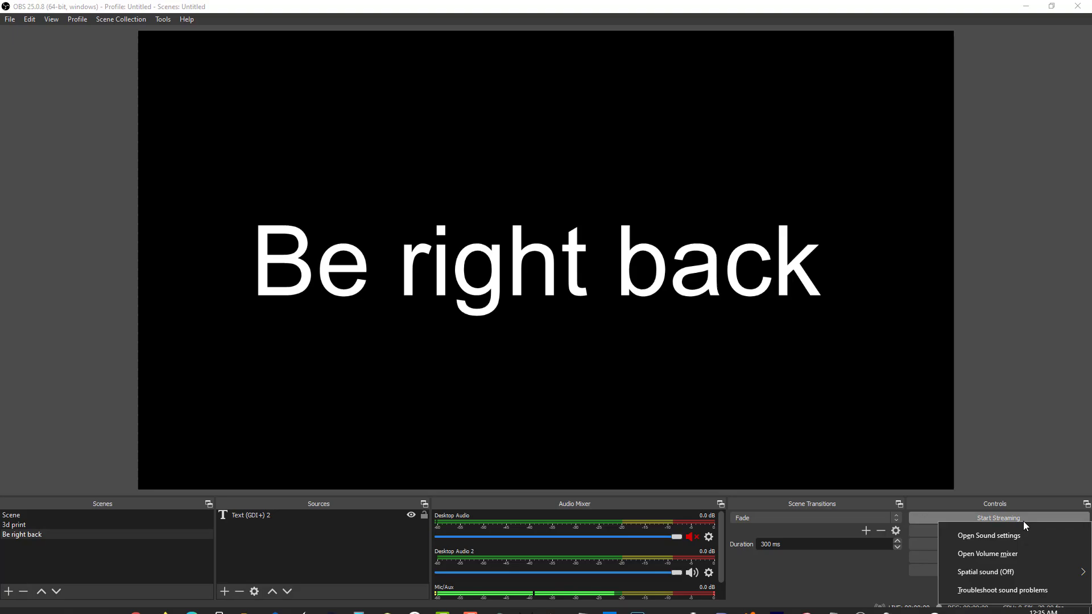
click(994, 537)
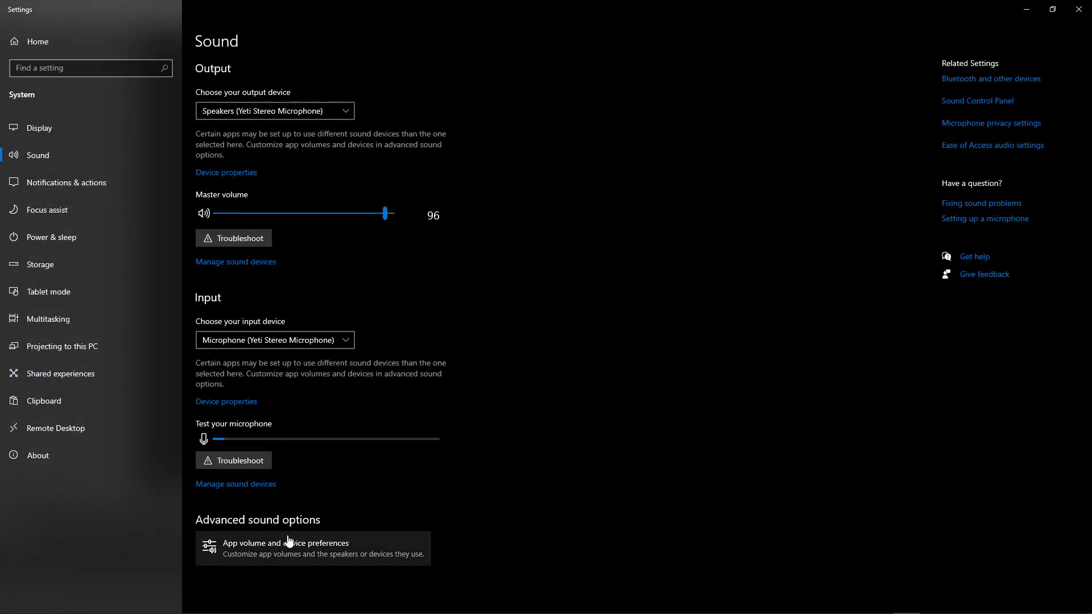
click(373, 551)
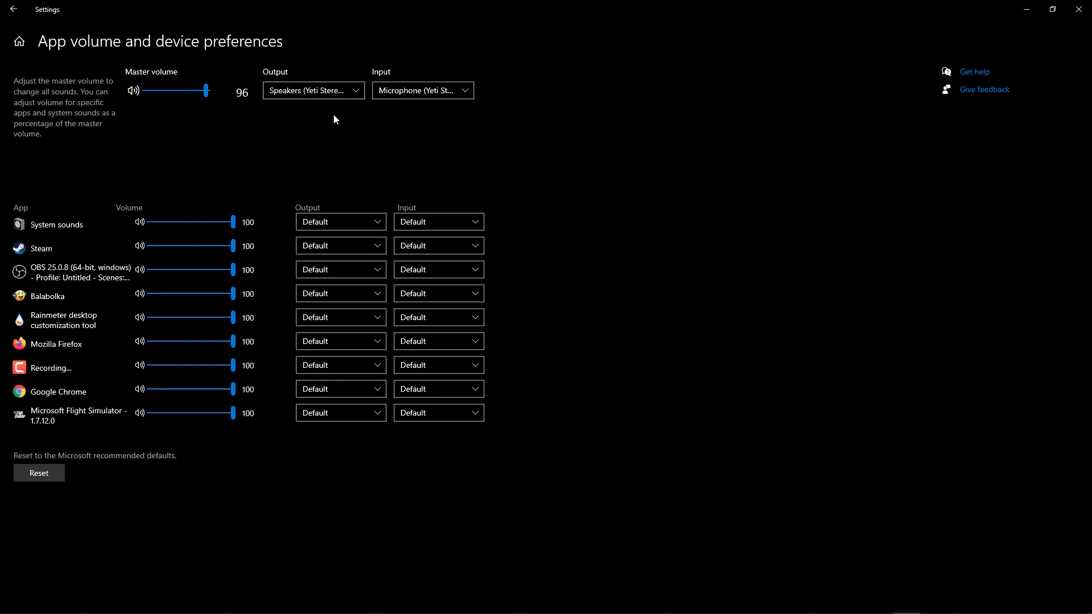
Route Microsoft Flight Simulator's output to ASUS VS228, leaving Chrome on the Yeti speakers
click(359, 392)
click(375, 513)
click(372, 392)
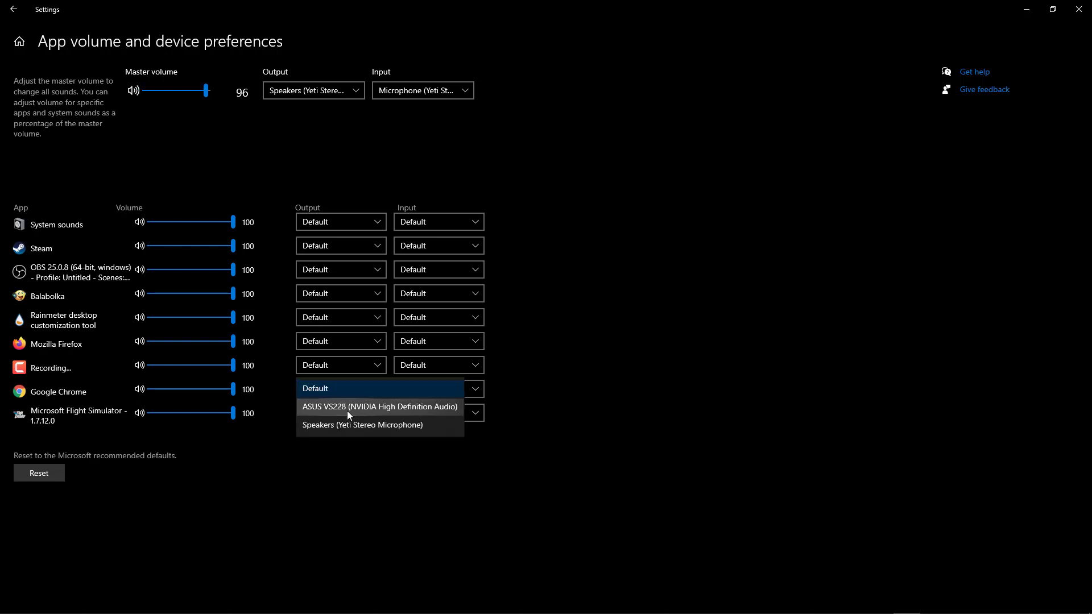
click(348, 411)
click(373, 396)
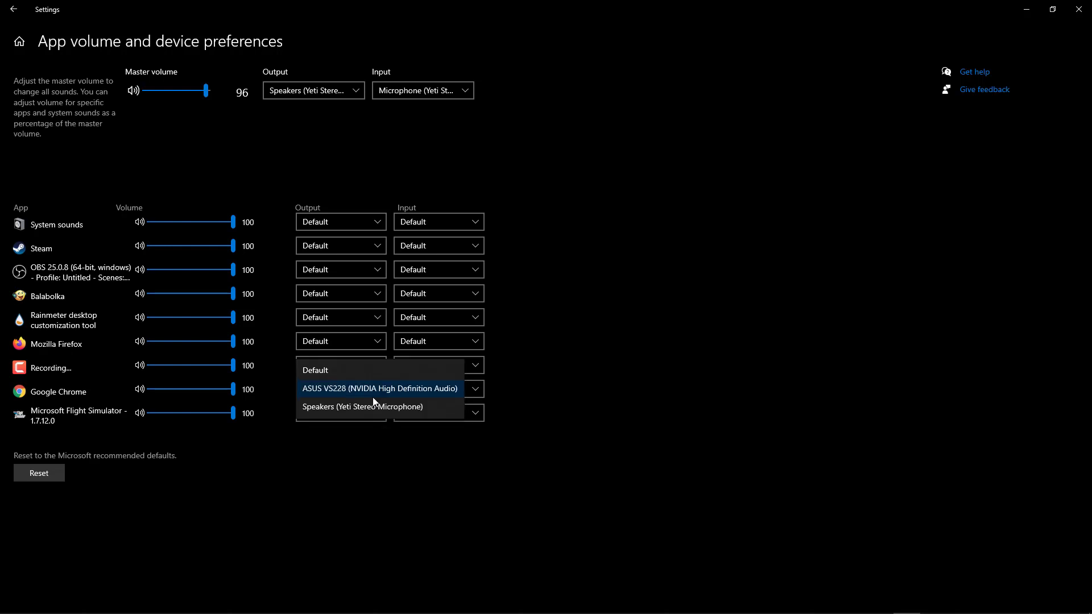
click(405, 410)
click(404, 411)
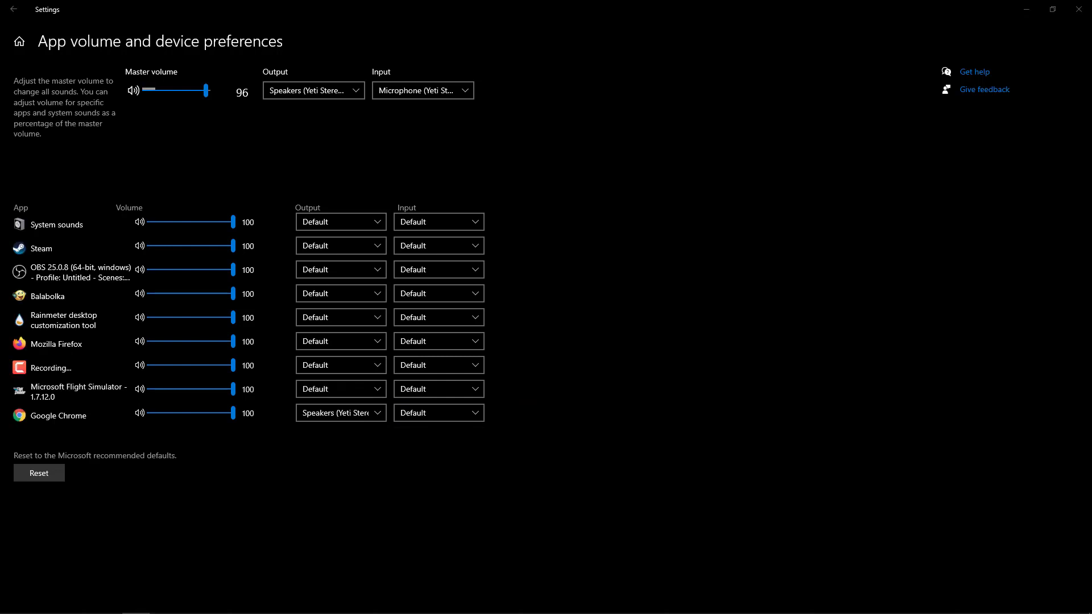
click(349, 390)
click(405, 407)
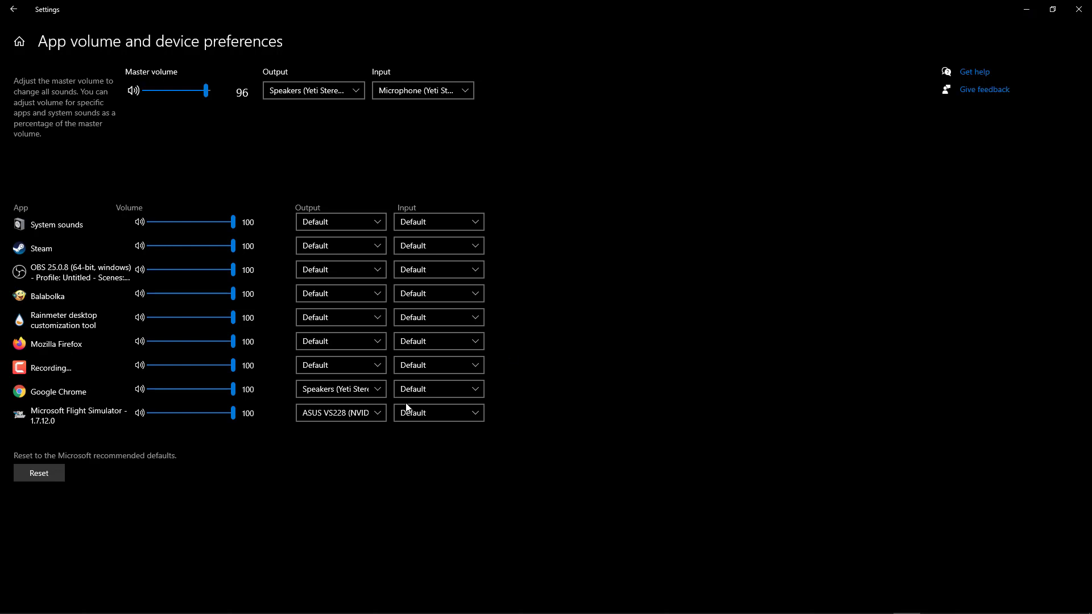
Switch Google Chrome's output to ASUS VS228 and minimize Windows Settings
click(356, 393)
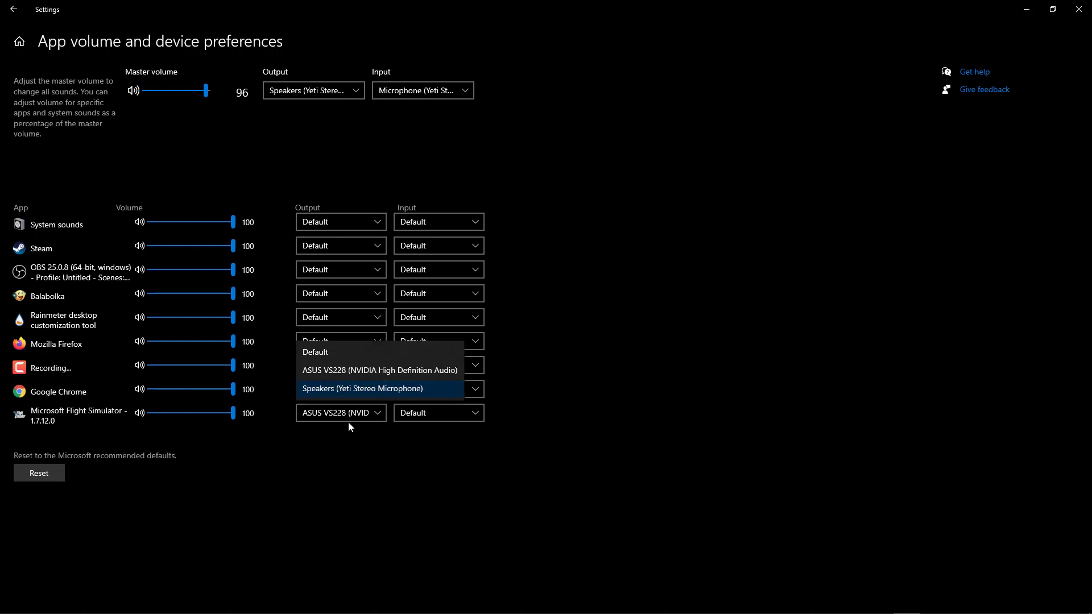
click(368, 374)
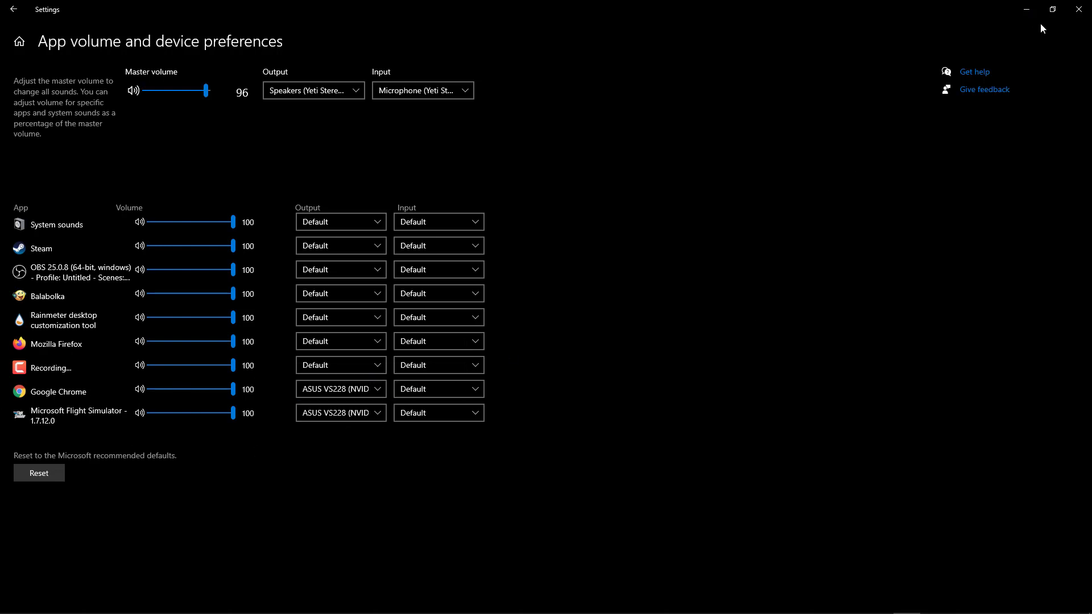
click(1027, 10)
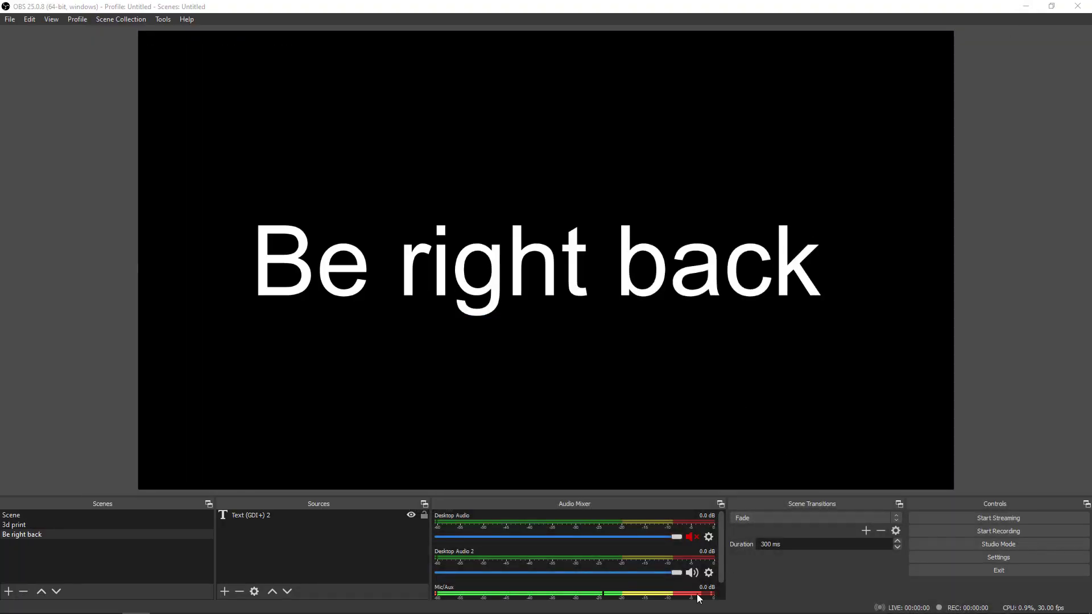
click(996, 557)
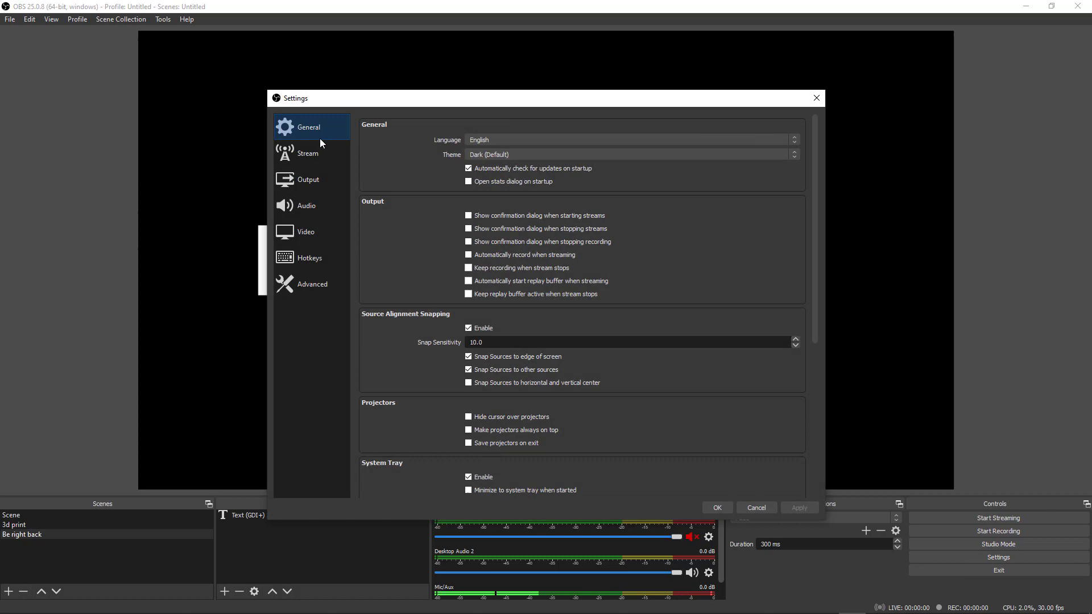
click(312, 208)
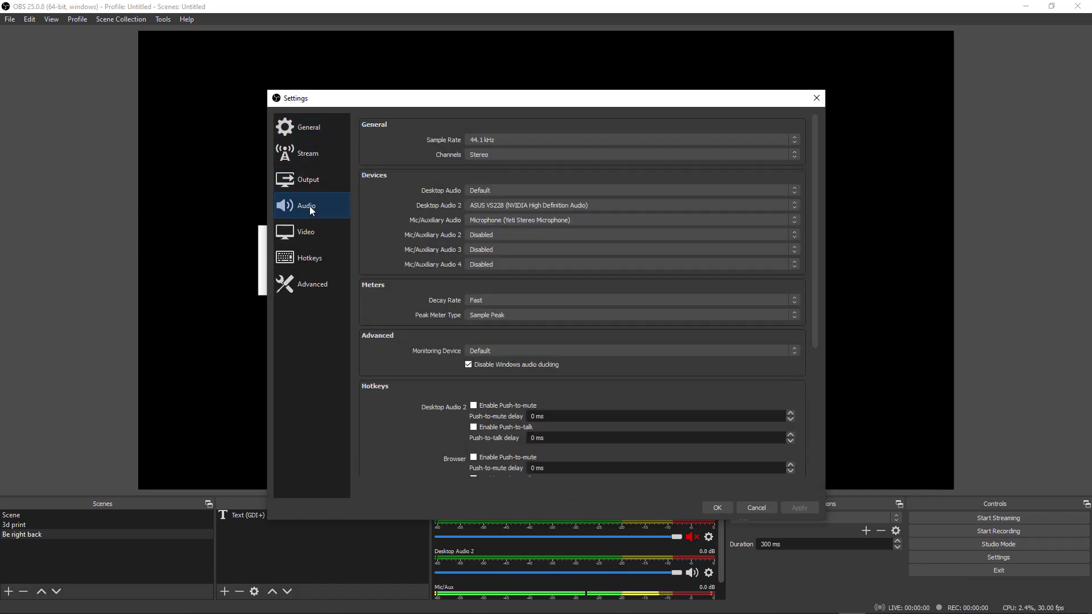
click(562, 203)
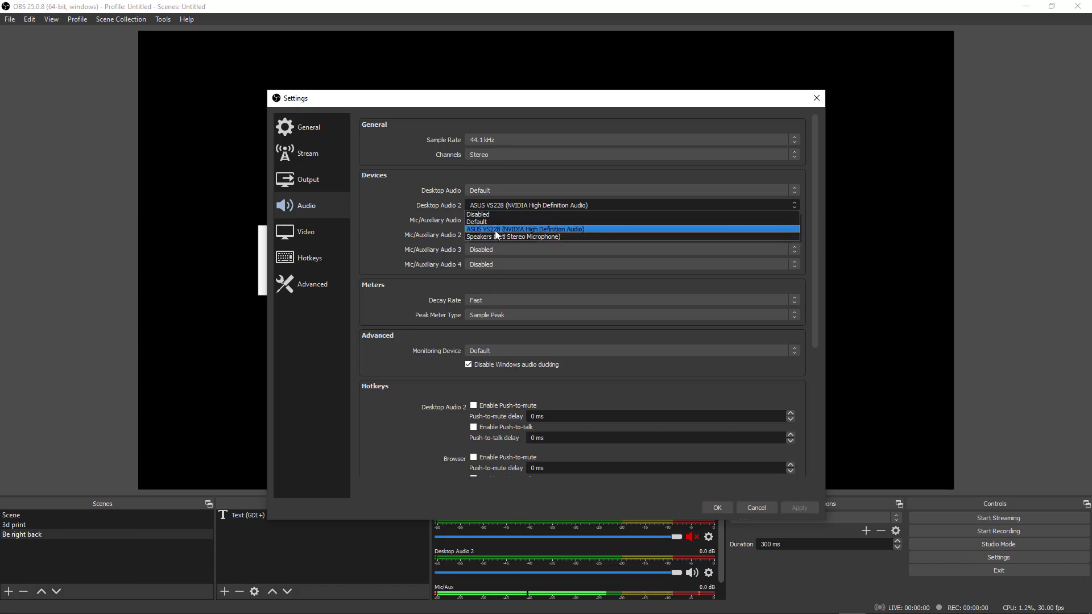
click(495, 230)
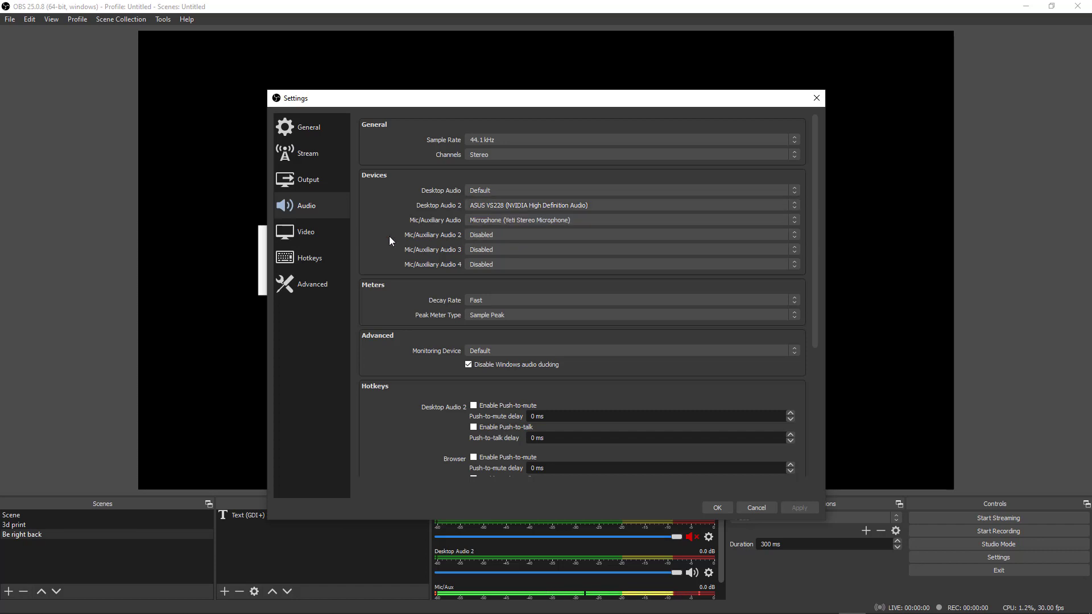
click(727, 508)
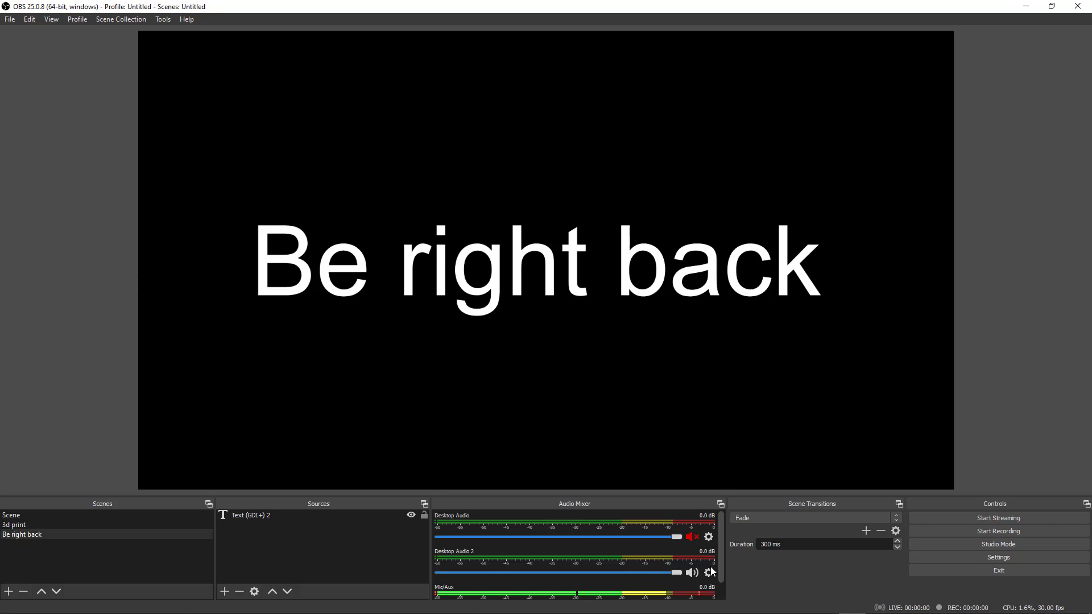
Check in Advanced Audio Properties that Desktop Audio 2 monitoring is Monitor and Output
click(708, 537)
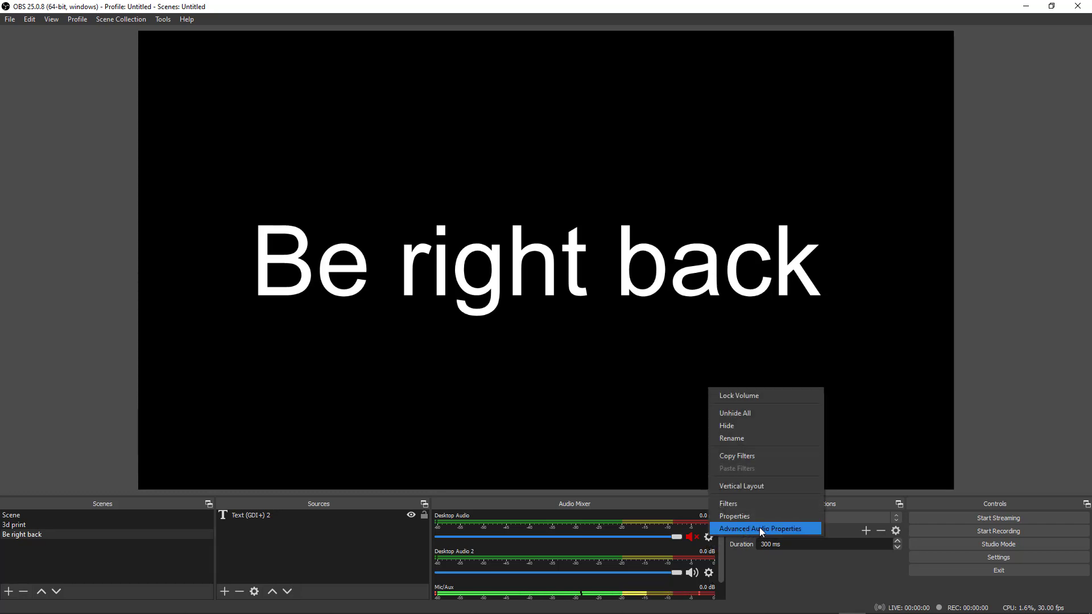
click(777, 529)
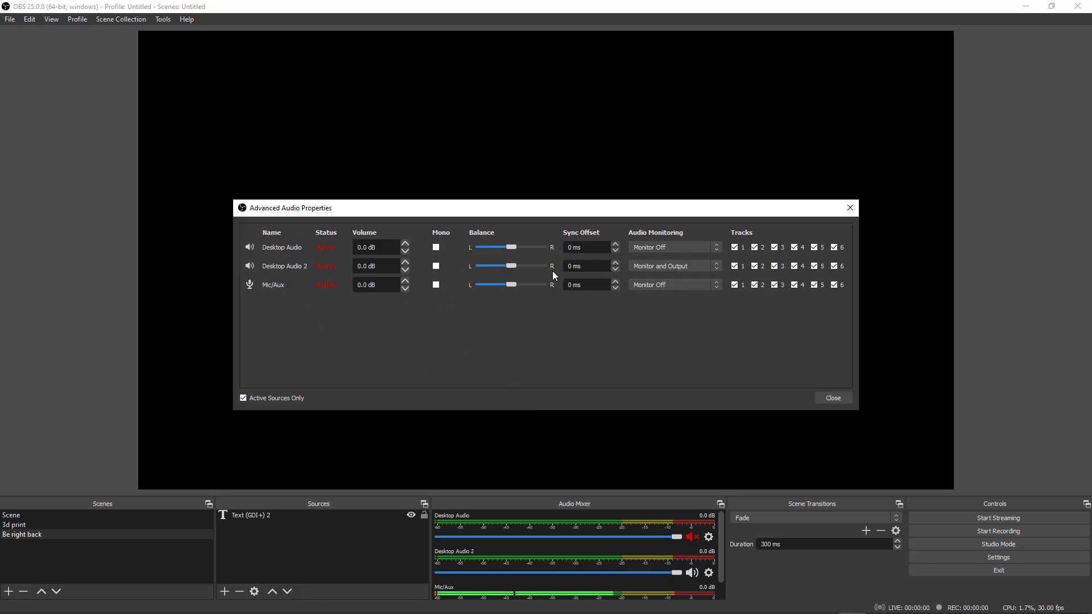
click(678, 269)
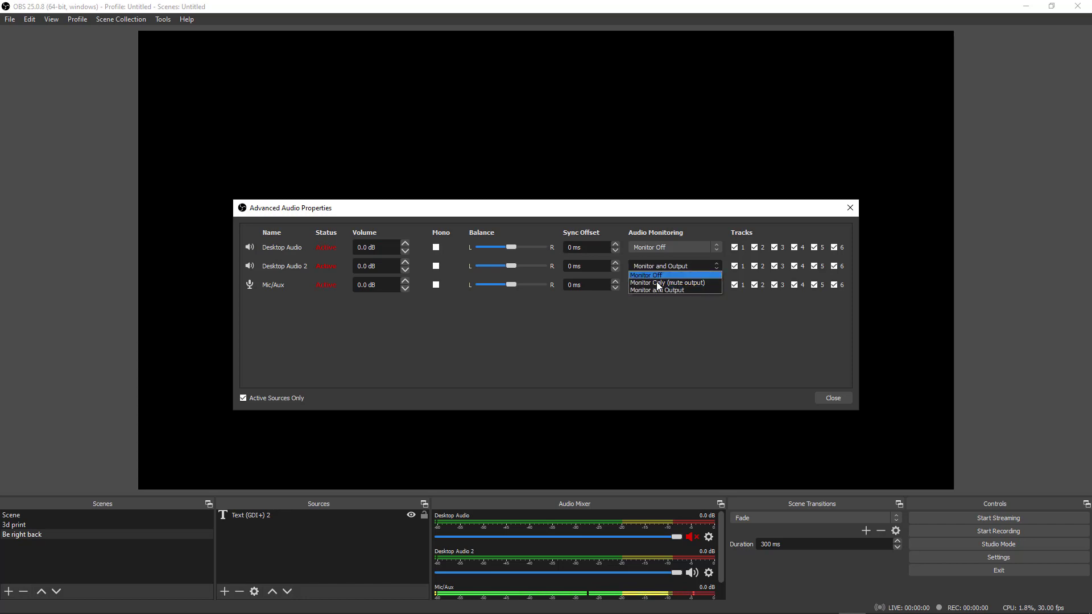
click(681, 271)
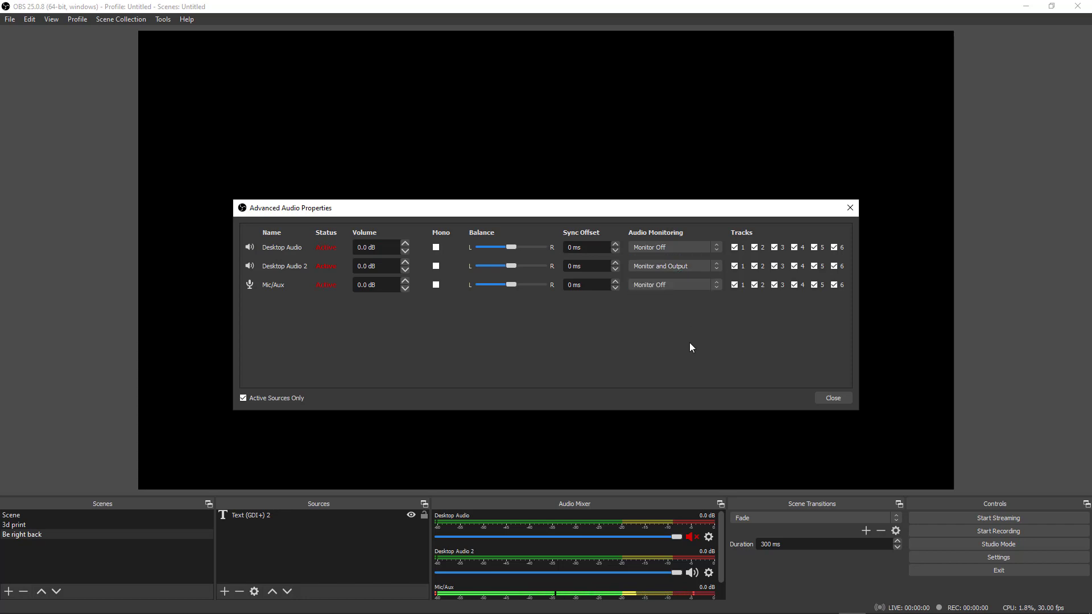
click(837, 401)
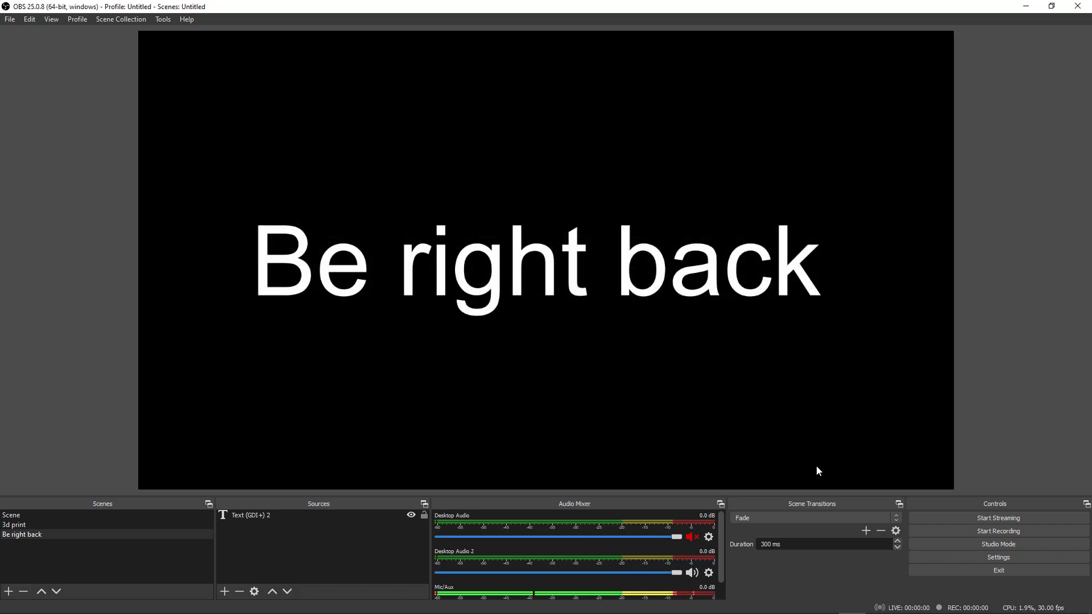
Change Desktop Audio 2 monitoring to Monitor Off, then unmute Desktop Audio
click(706, 541)
click(759, 535)
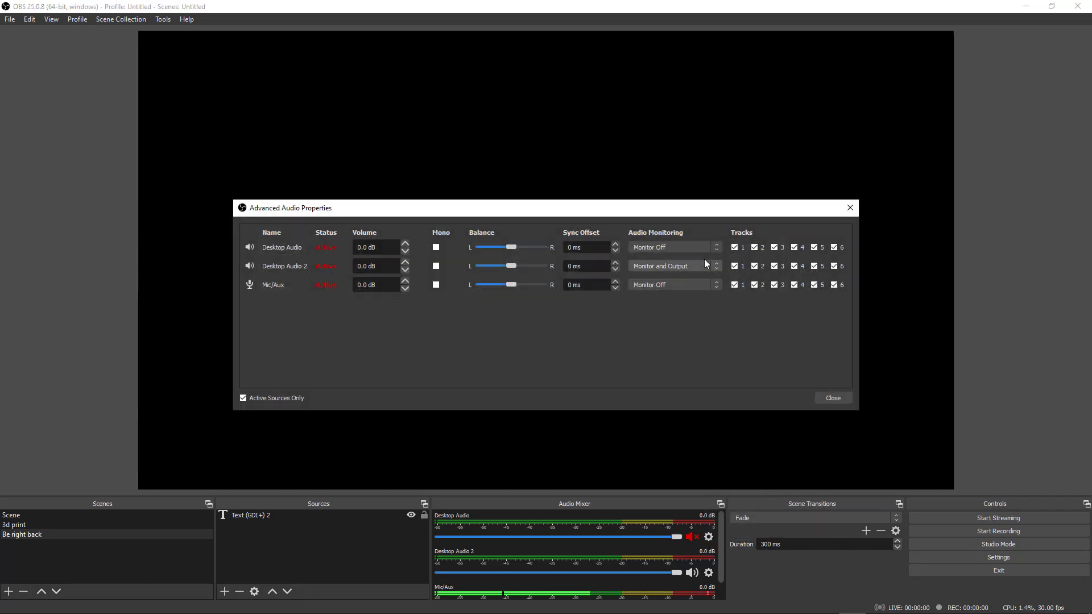
click(690, 264)
click(683, 278)
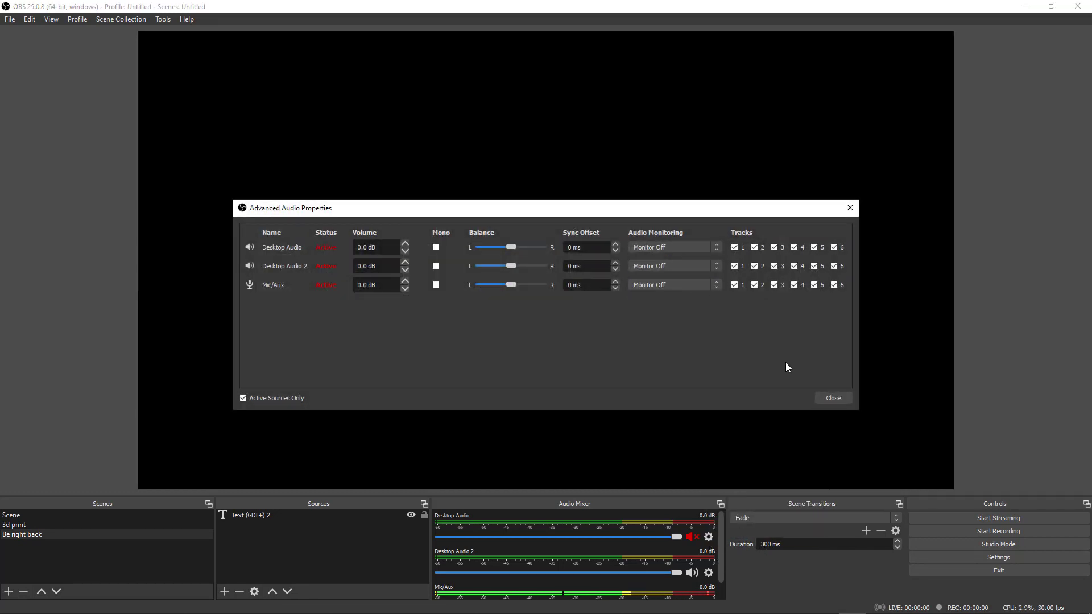
click(834, 397)
click(693, 537)
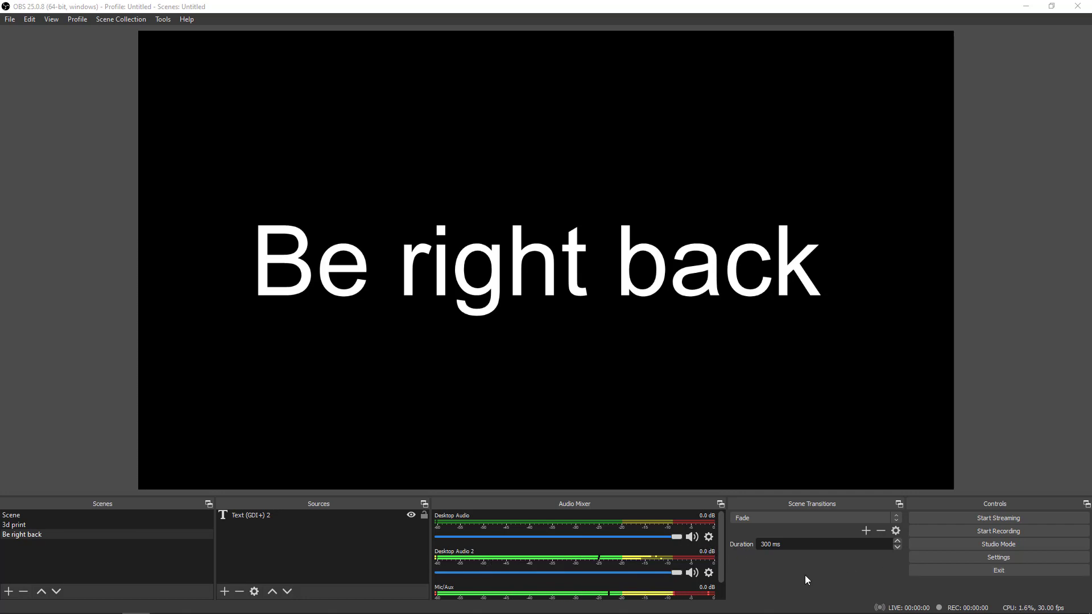
Set Desktop Audio 2 monitoring back to Monitor and Output and close Advanced Audio Properties
click(709, 537)
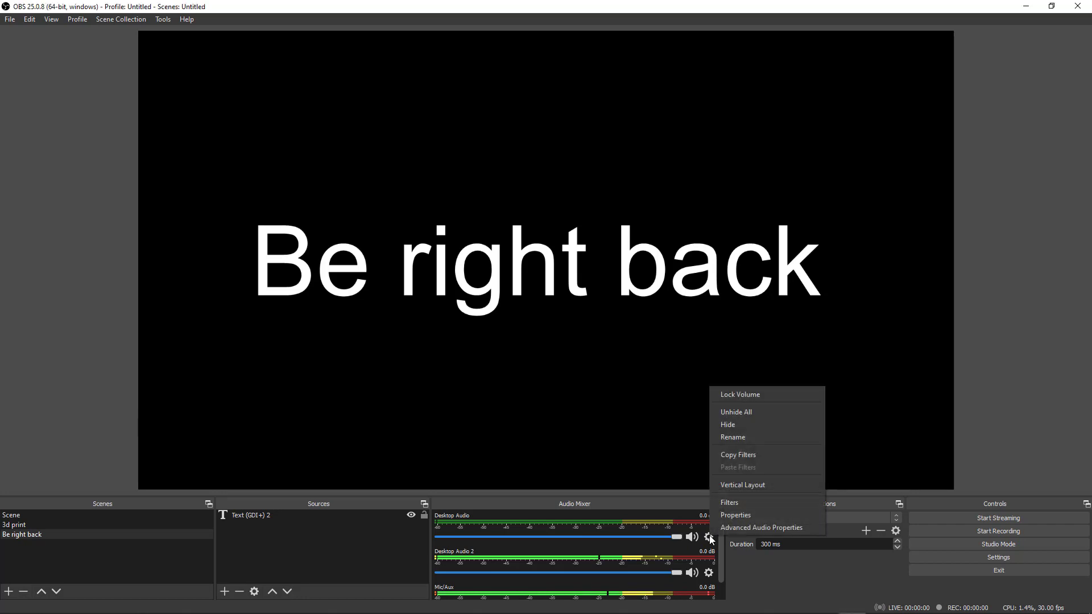
click(746, 527)
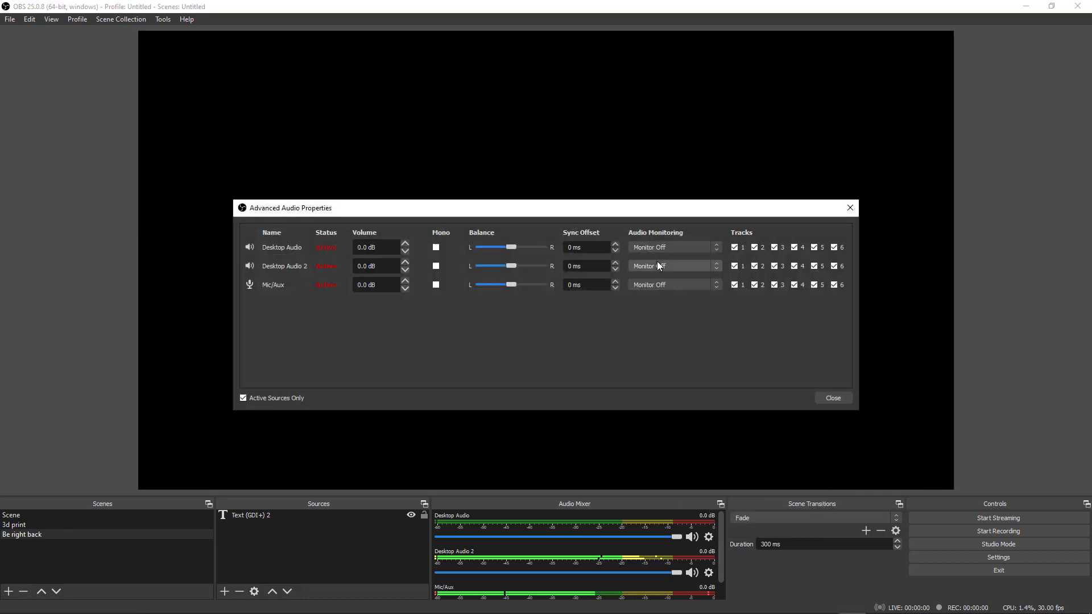
click(683, 266)
click(700, 289)
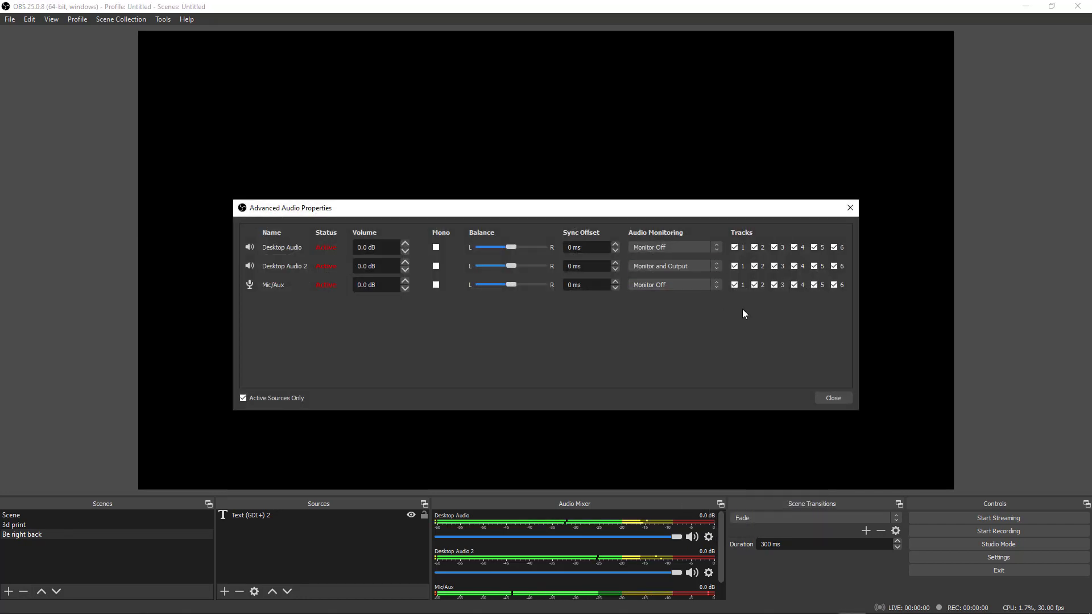
click(828, 397)
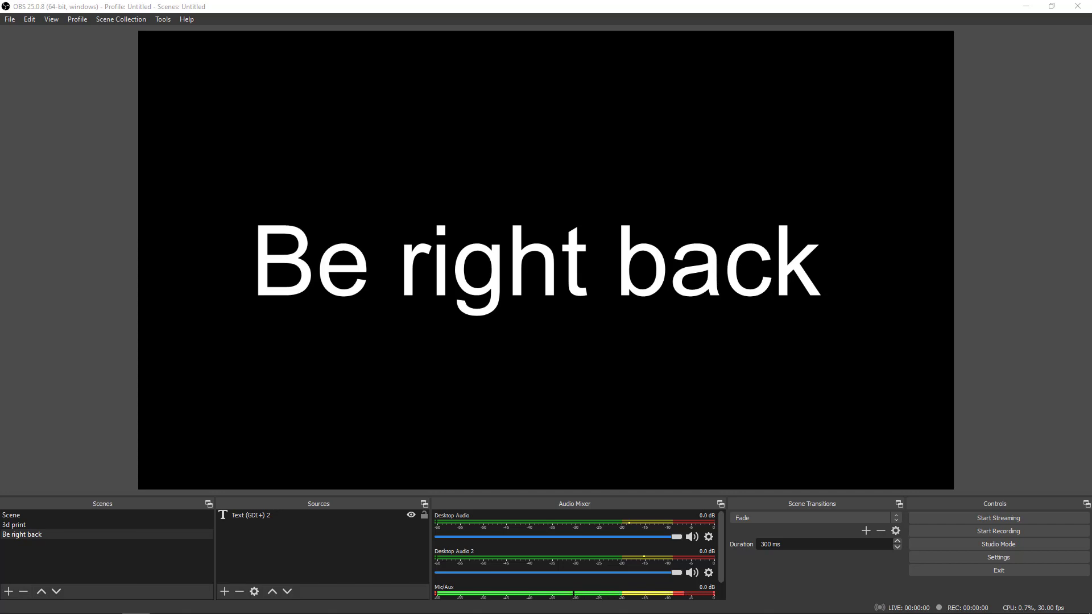
mouse_move(1011, 612)
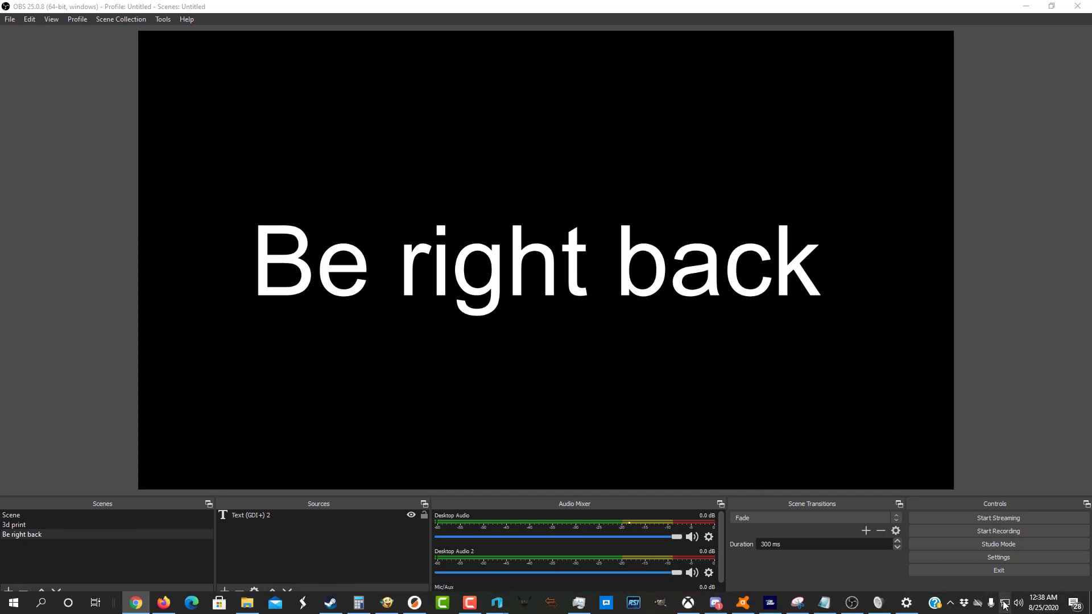
right_click(1018, 603)
click(1012, 530)
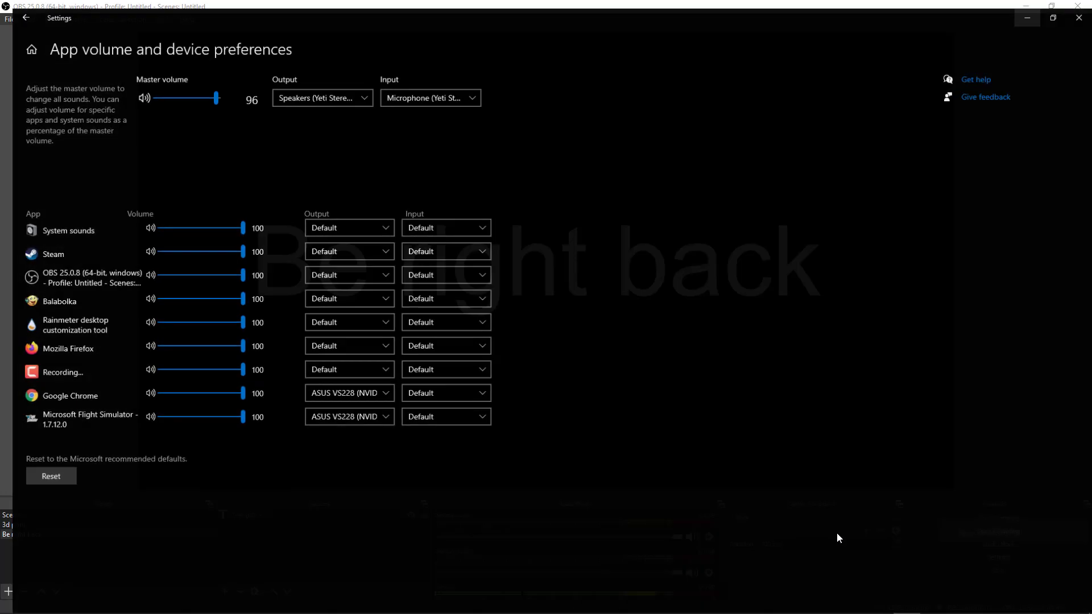
click(272, 564)
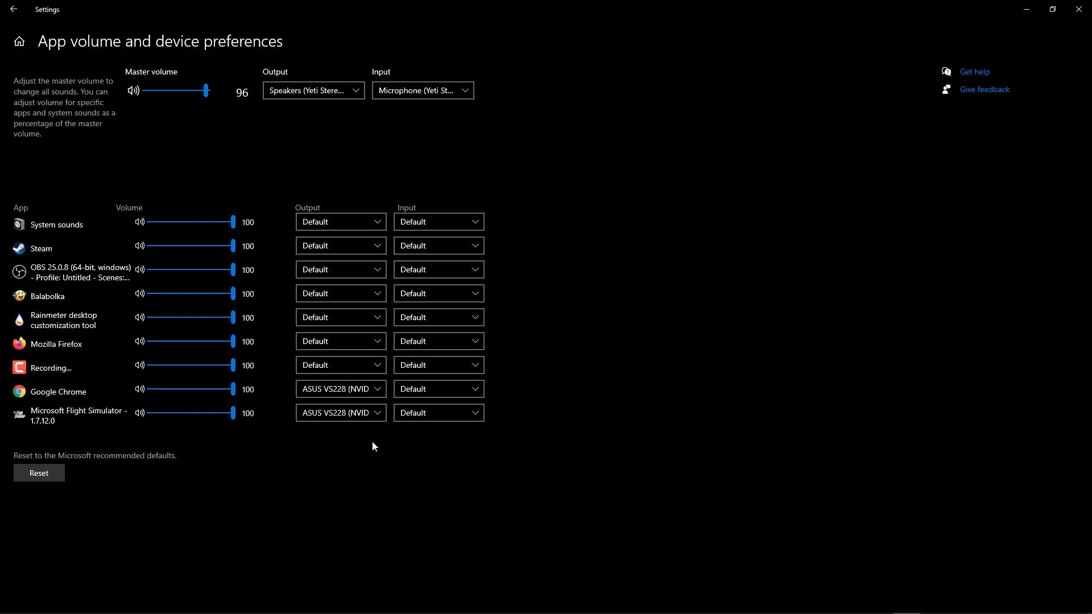
click(1079, 9)
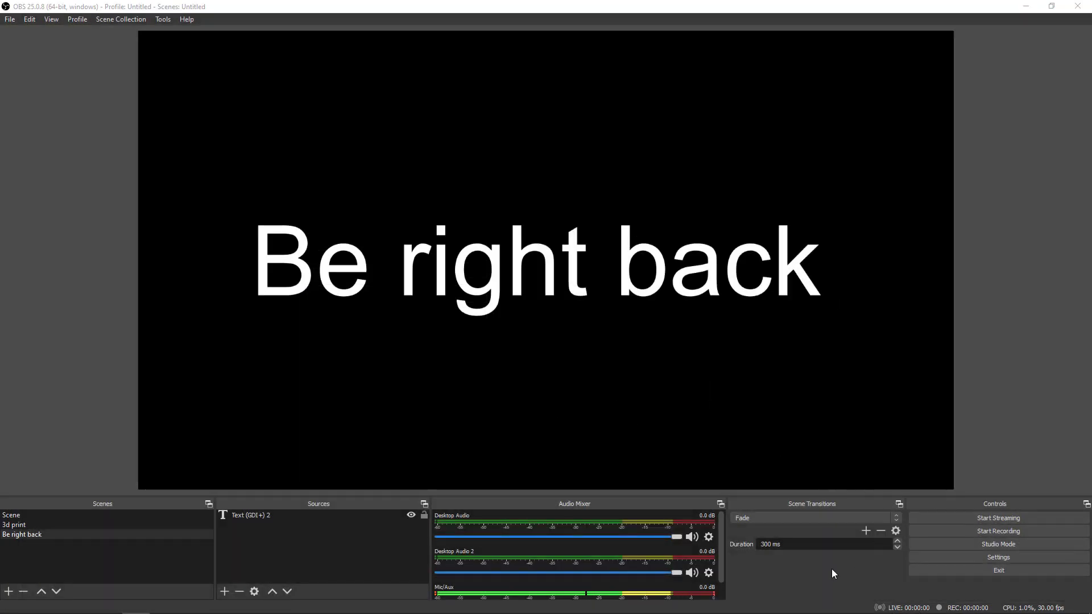